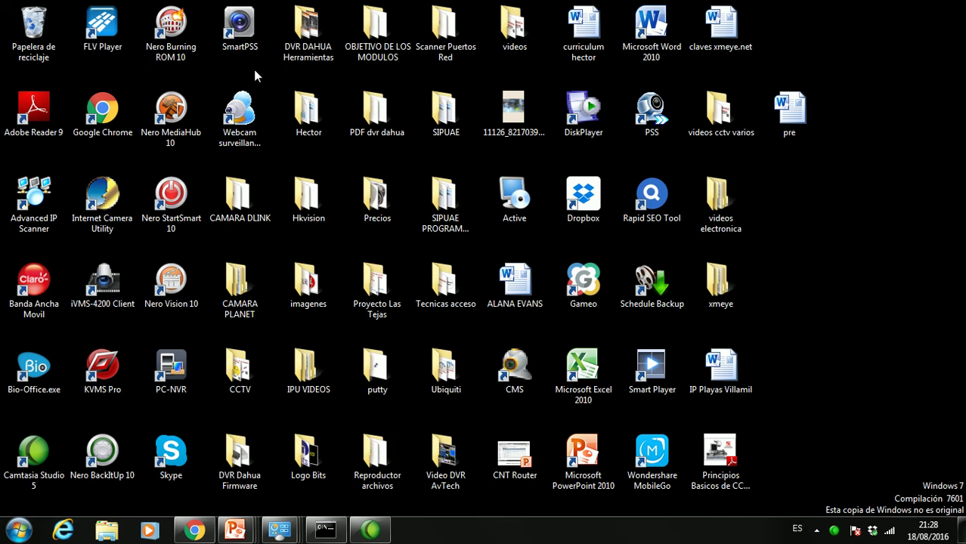
# Launch SmartPSS, open the playback module and select the Av. Bogota camera under the exterior recorder.
pyautogui.click(257, 40)
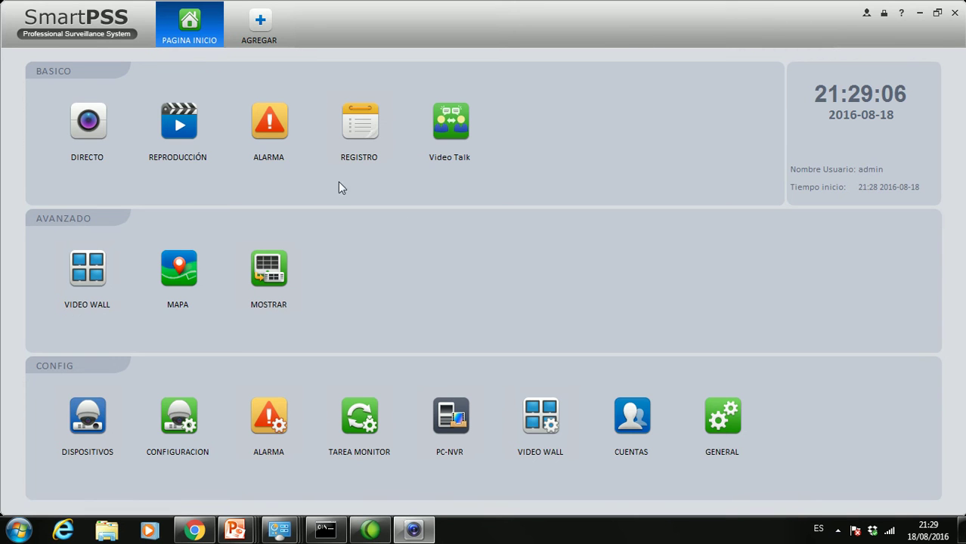
pyautogui.click(192, 129)
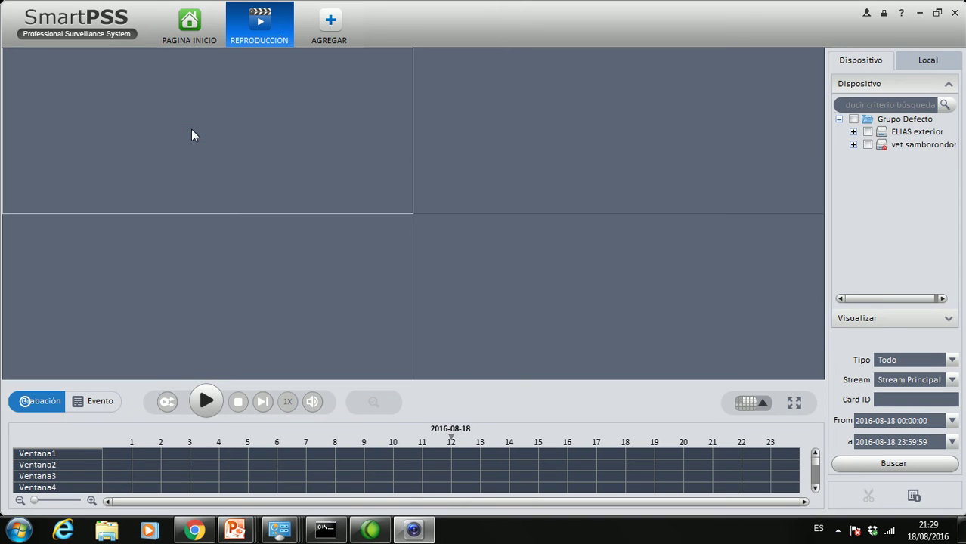
pyautogui.click(853, 133)
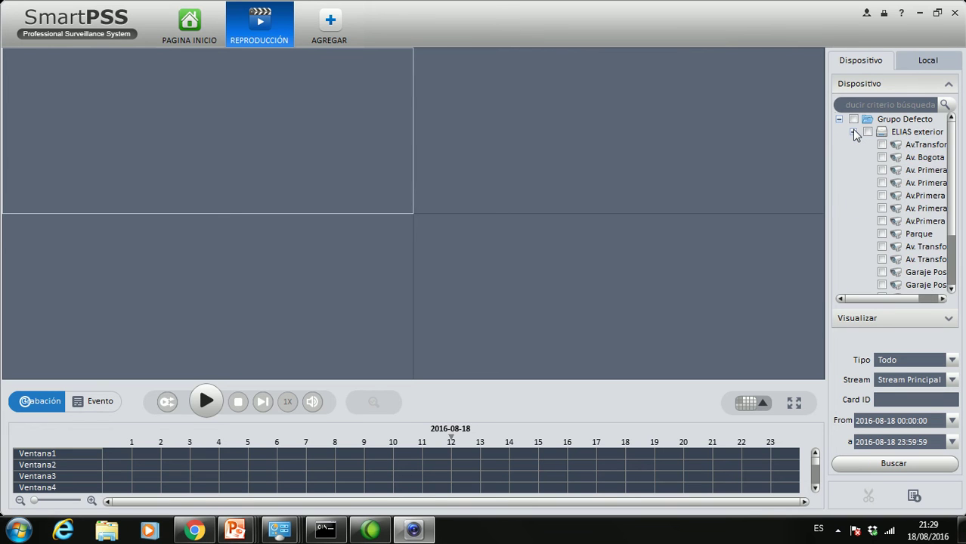
pyautogui.click(925, 159)
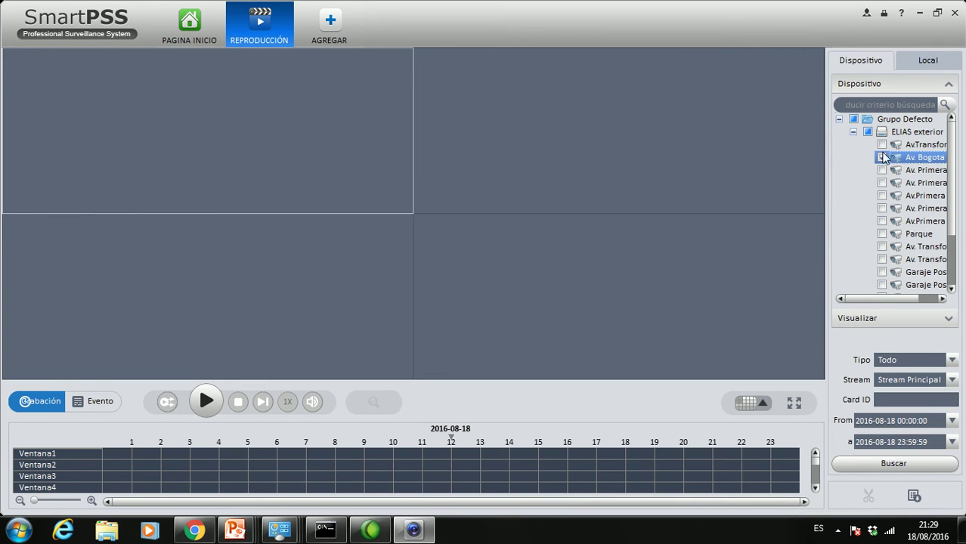
pyautogui.click(882, 157)
pyautogui.click(953, 422)
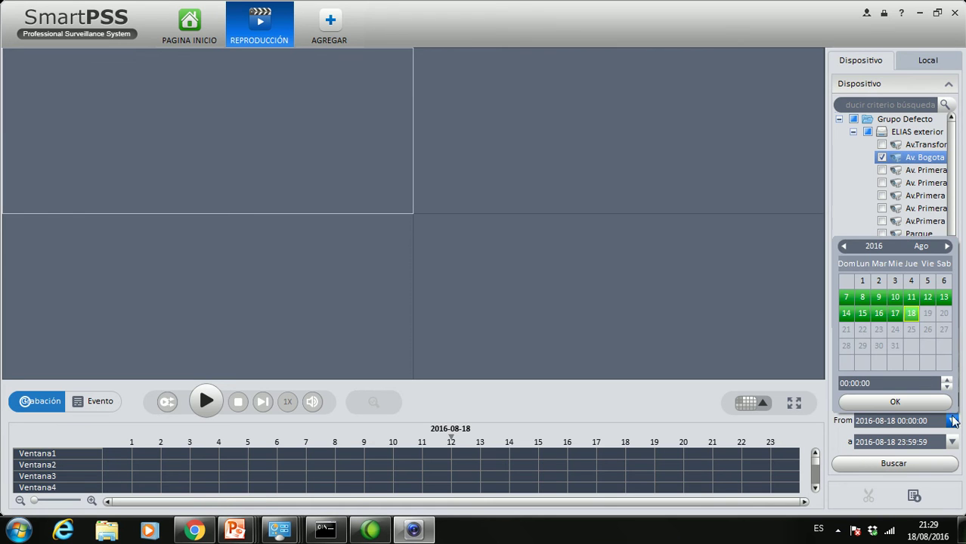
pyautogui.click(895, 313)
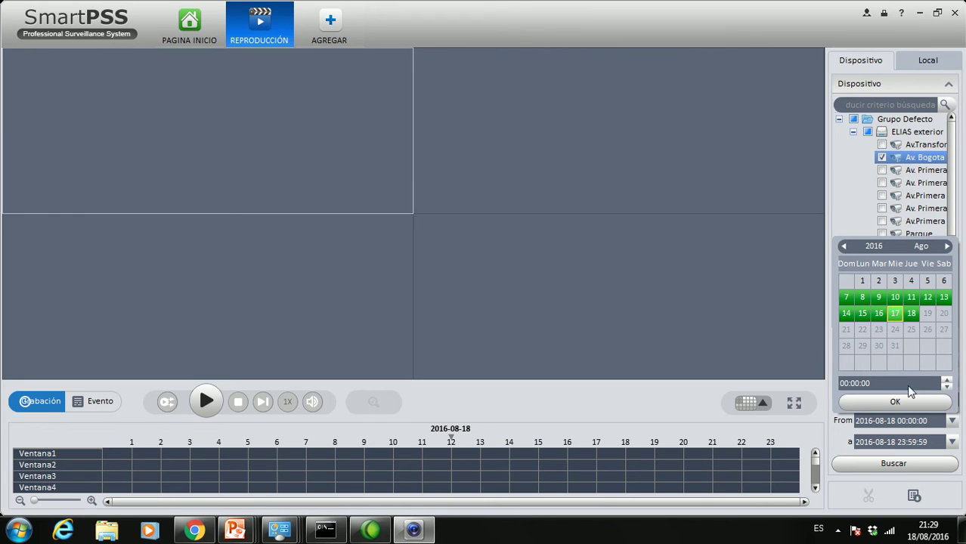
pyautogui.click(895, 404)
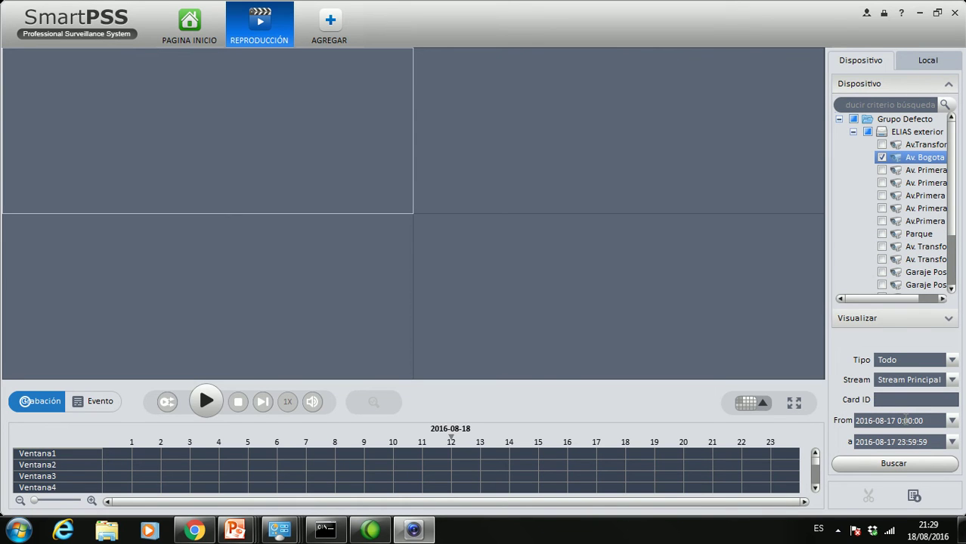
pyautogui.click(899, 421)
pyautogui.write('14')
pyautogui.click(953, 443)
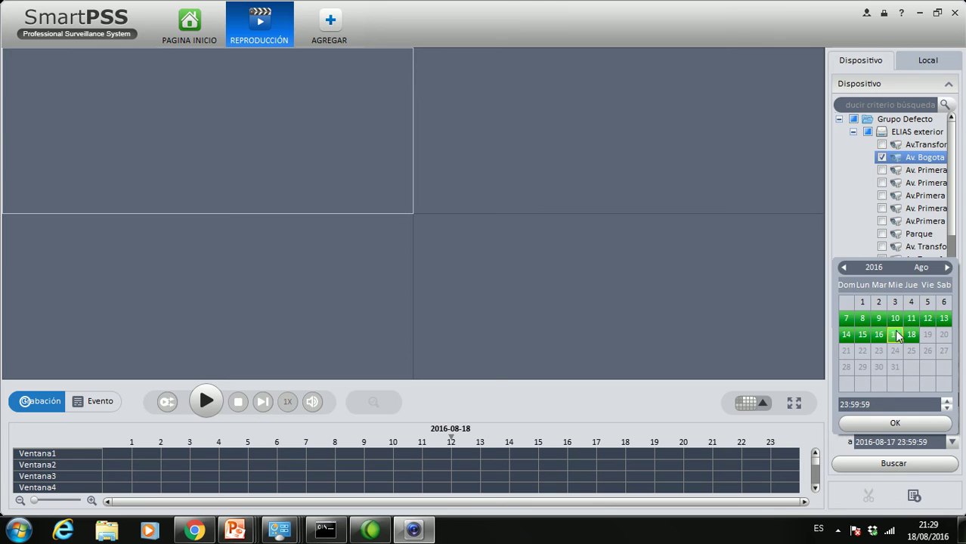
pyautogui.click(894, 423)
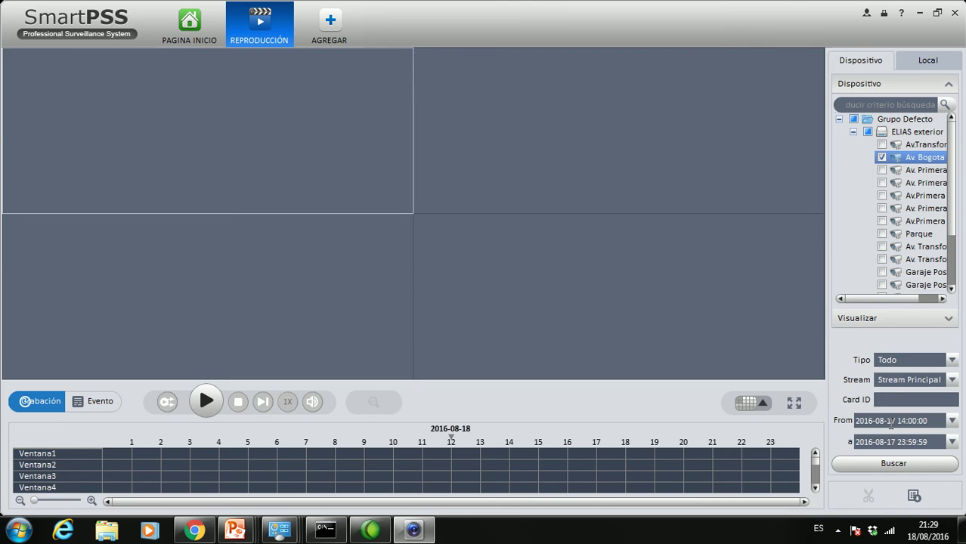
pyautogui.click(953, 442)
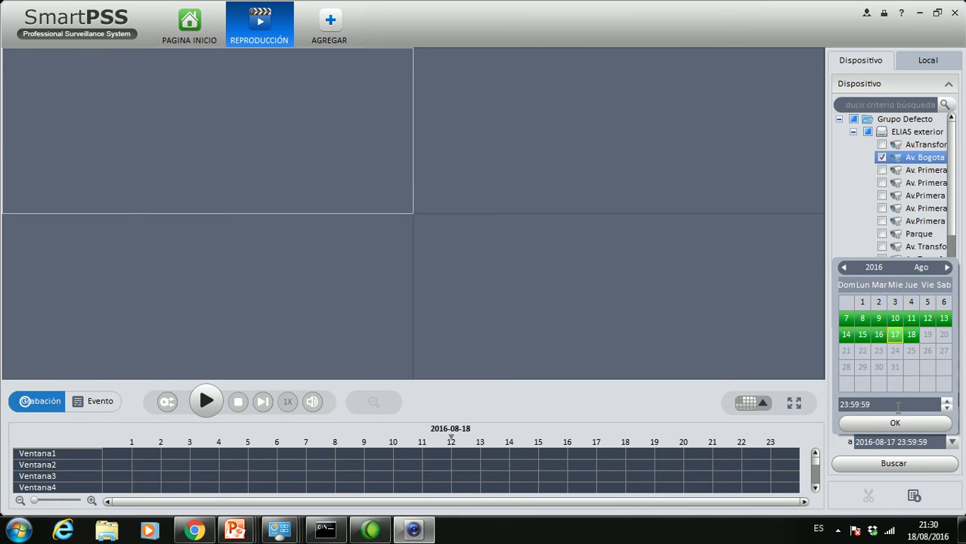
pyautogui.doubleClick(846, 406)
pyautogui.write('14:01')
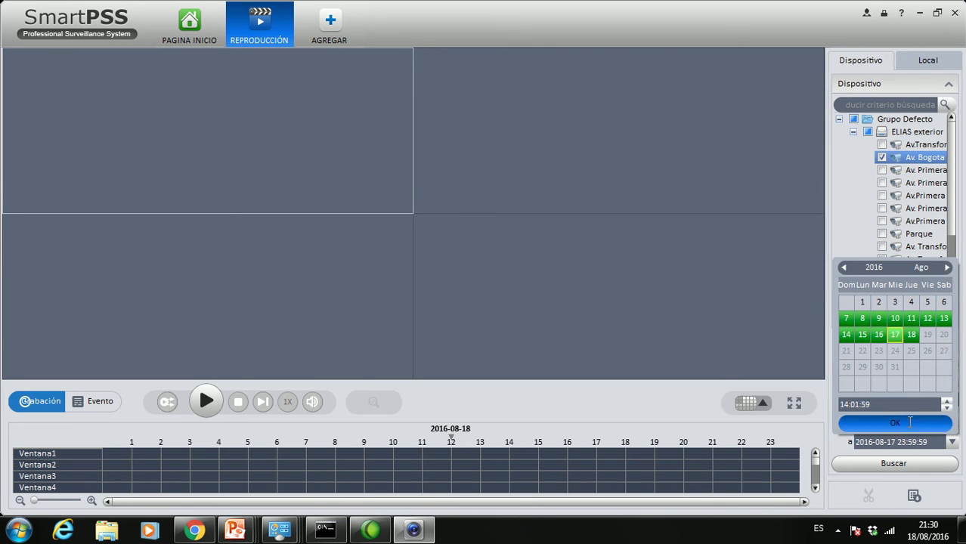
pyautogui.click(907, 421)
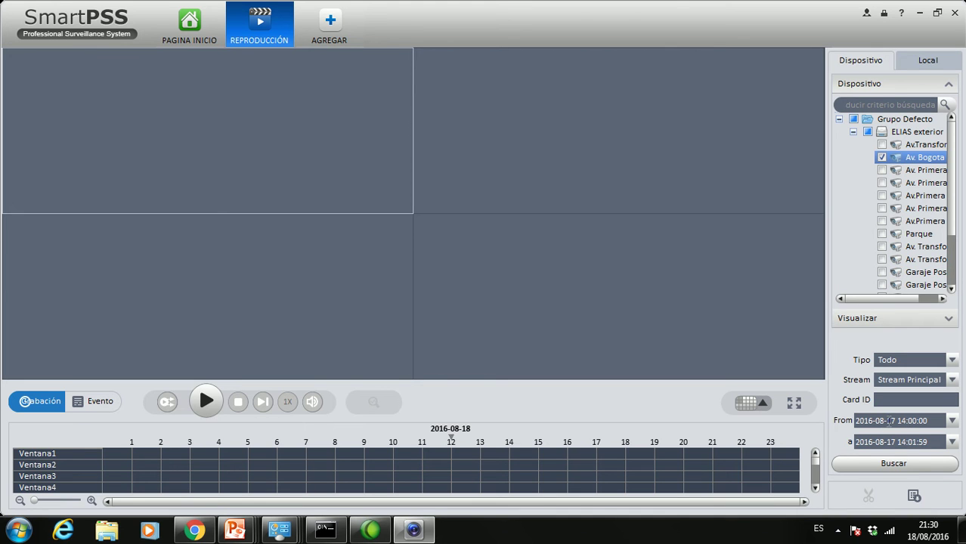
# Search for the camera's recordings in the set period and play the result from just after 14:00:00, enlarged to a single view.
pyautogui.moveTo(896, 421); pyautogui.dragTo(839, 420)
pyautogui.moveTo(895, 443); pyautogui.dragTo(848, 444)
pyautogui.moveTo(935, 421); pyautogui.dragTo(908, 442)
pyautogui.click(885, 464)
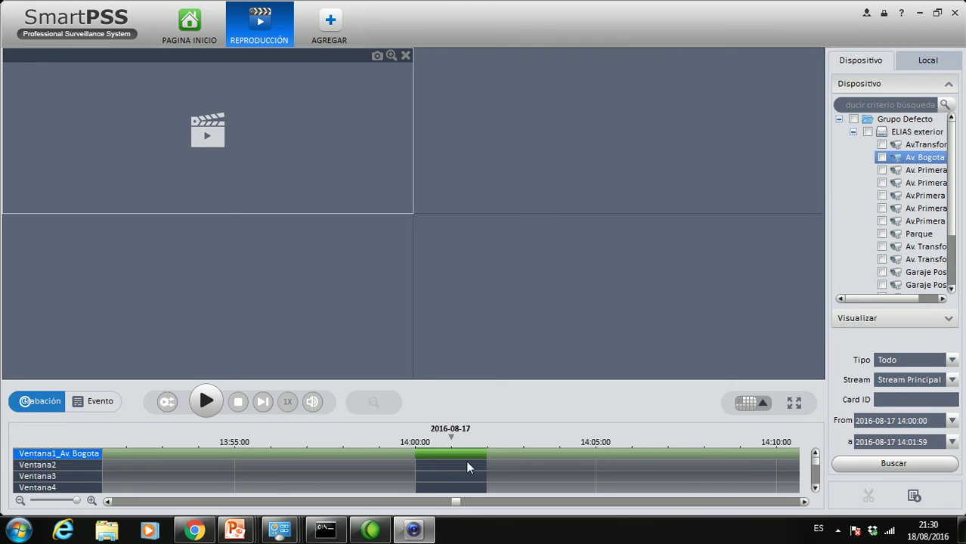
pyautogui.click(421, 453)
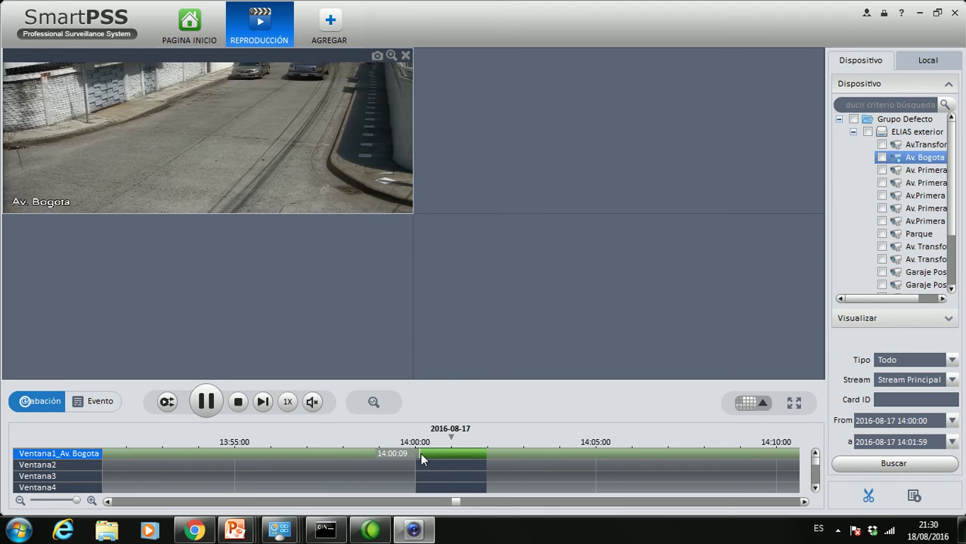
pyautogui.doubleClick(332, 129)
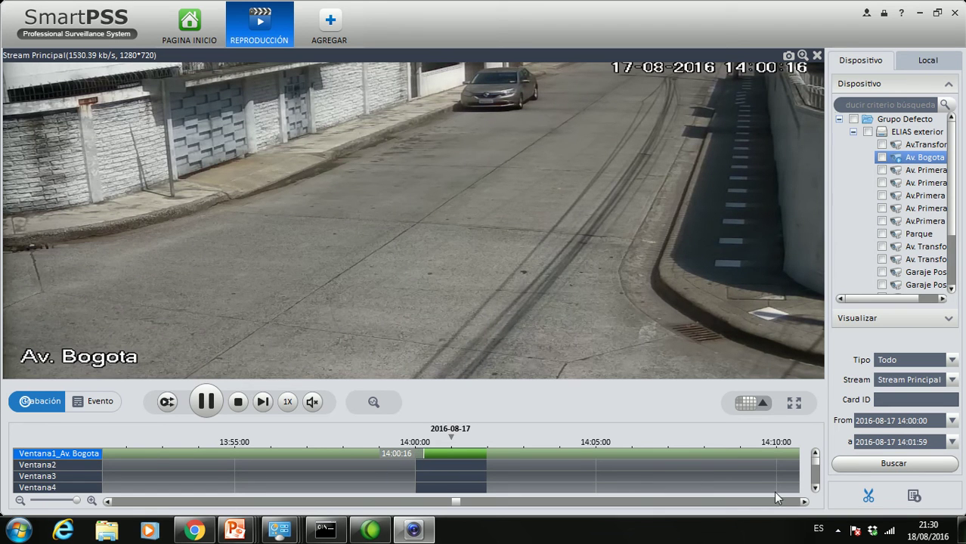
# Cut a clip from about 14:00:18 to 14:01:39 on the timeline and choose AVI as its export format.
pyautogui.click(869, 497)
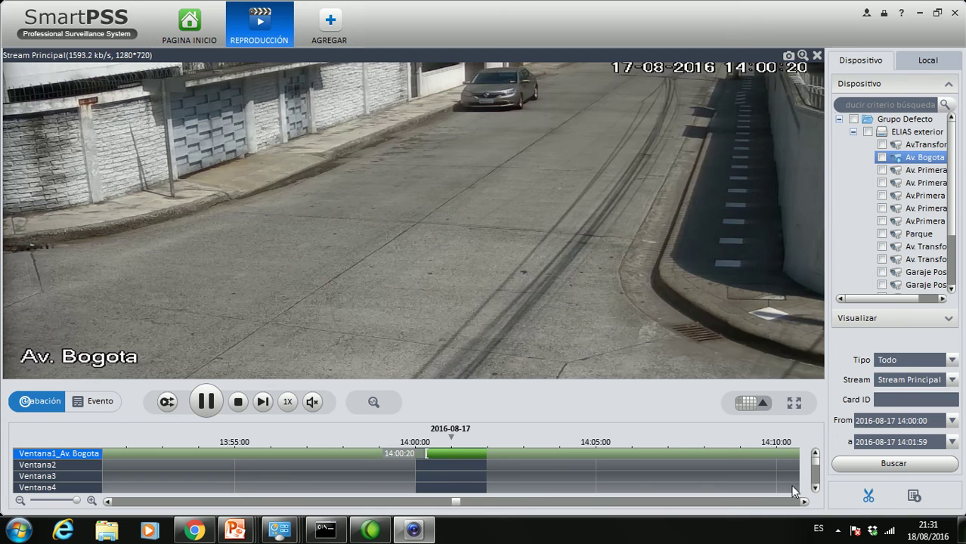
pyautogui.click(471, 452)
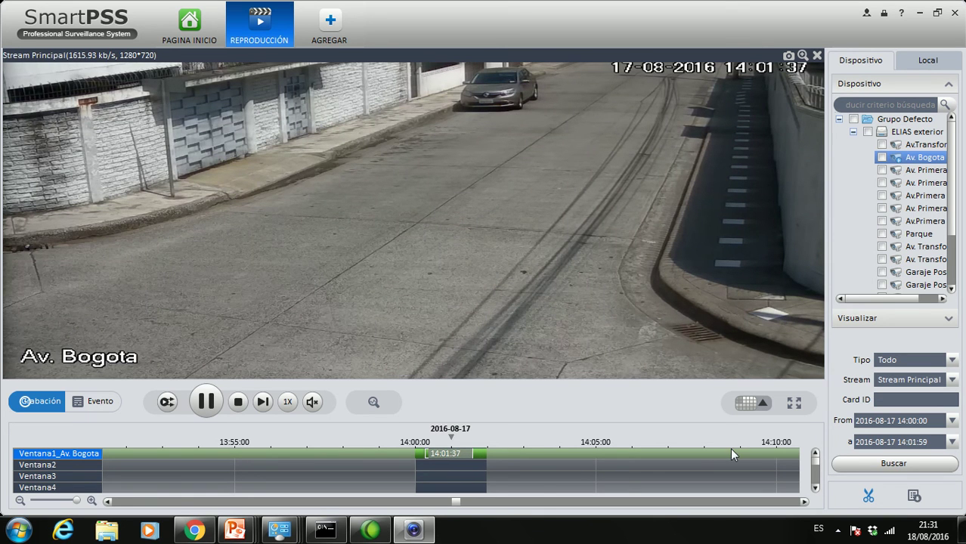
pyautogui.click(868, 493)
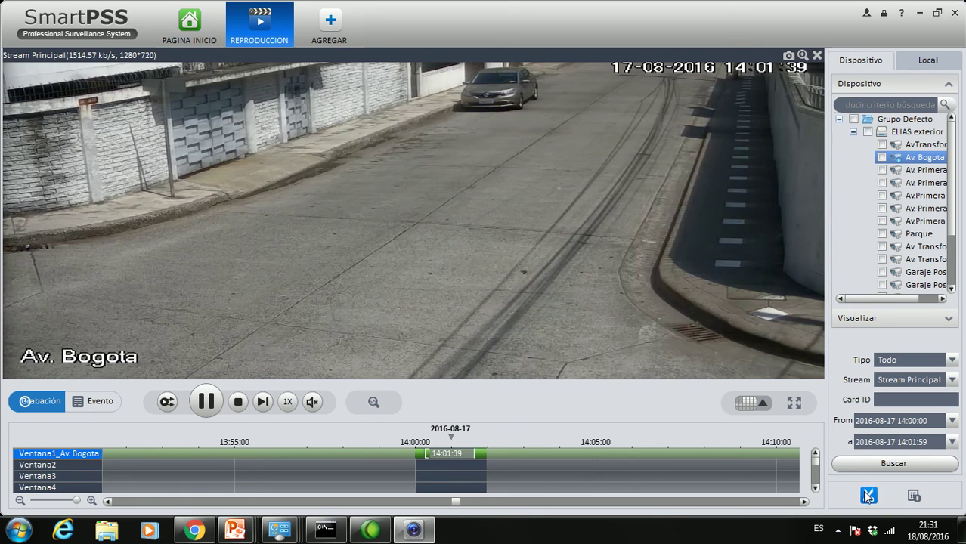
pyautogui.click(868, 495)
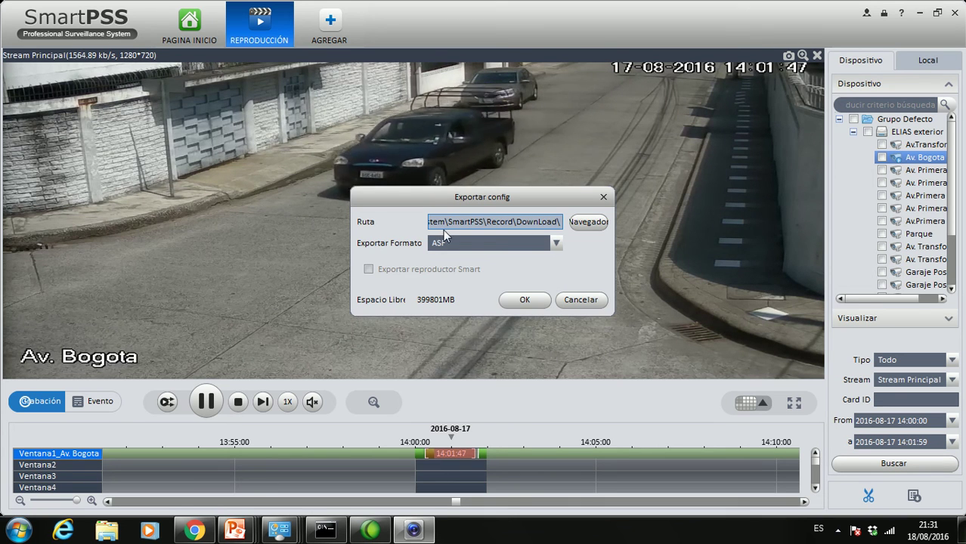
pyautogui.click(554, 244)
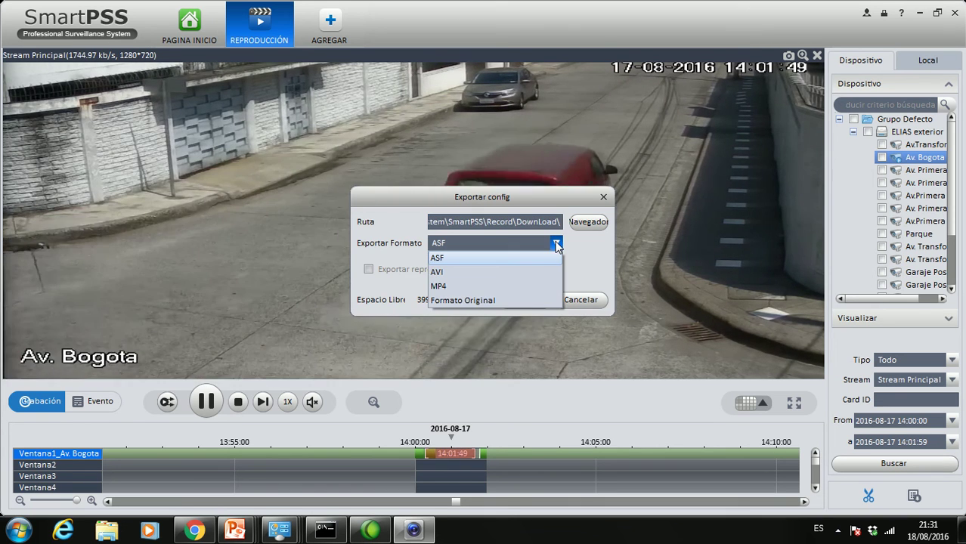
pyautogui.click(506, 273)
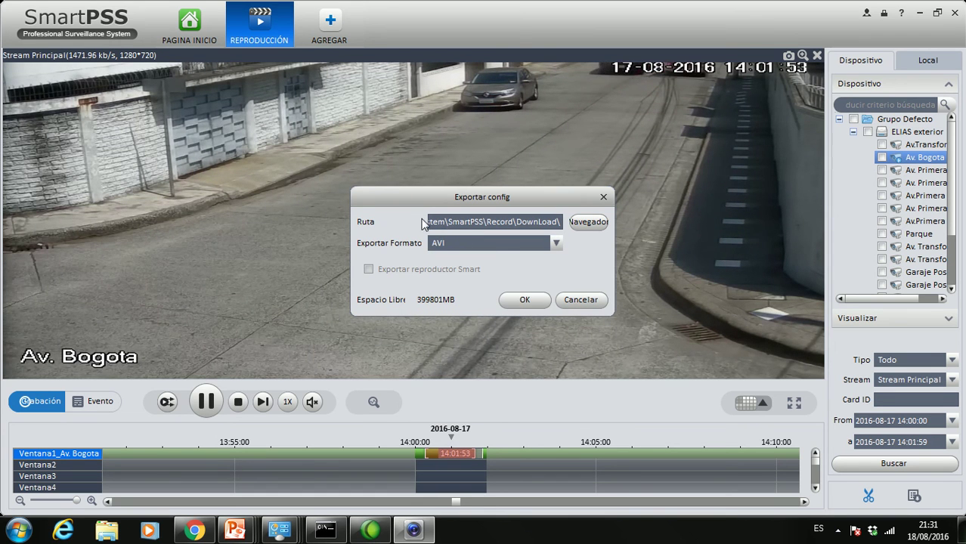
# Browse for an export path and create a folder named "videos smartpss" on local disk C:.
pyautogui.click(589, 222)
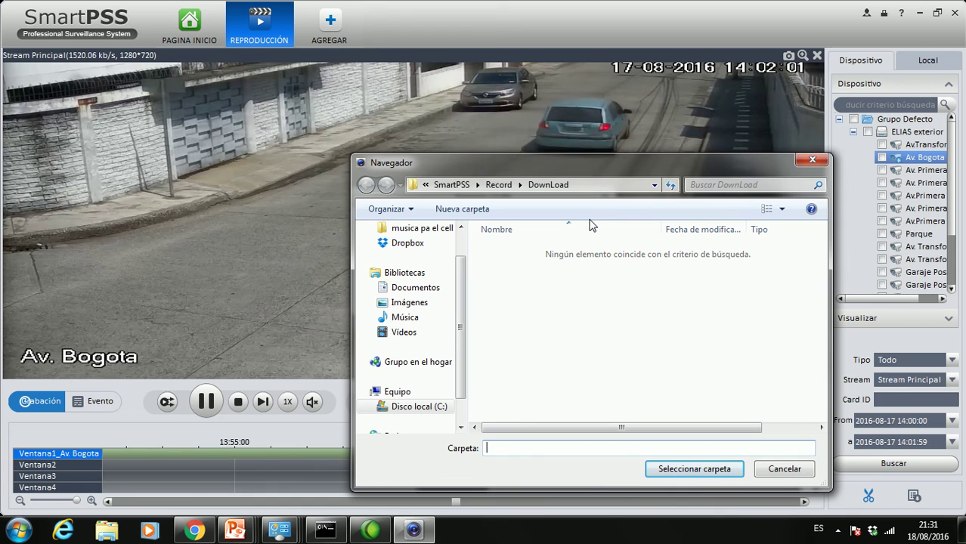
pyautogui.click(437, 407)
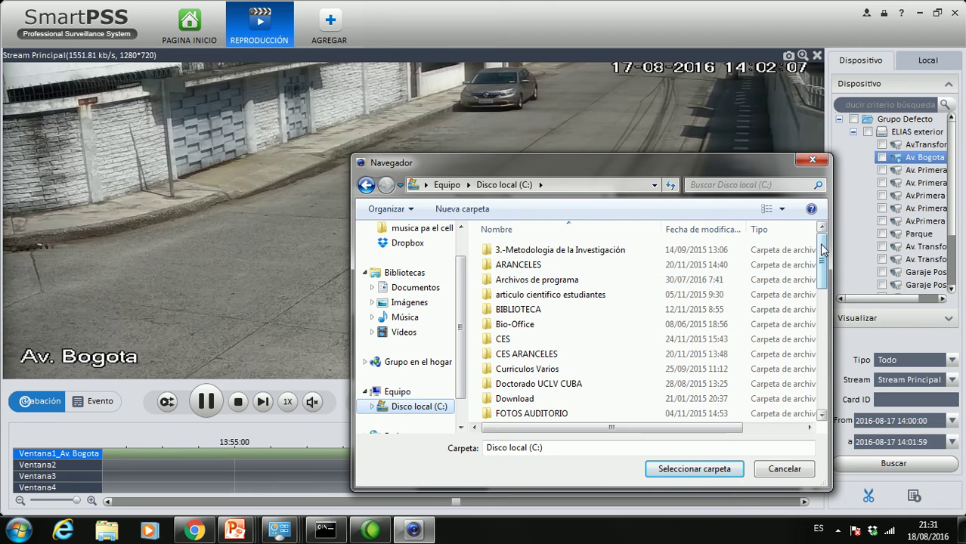
pyautogui.moveTo(822, 255); pyautogui.dragTo(825, 387)
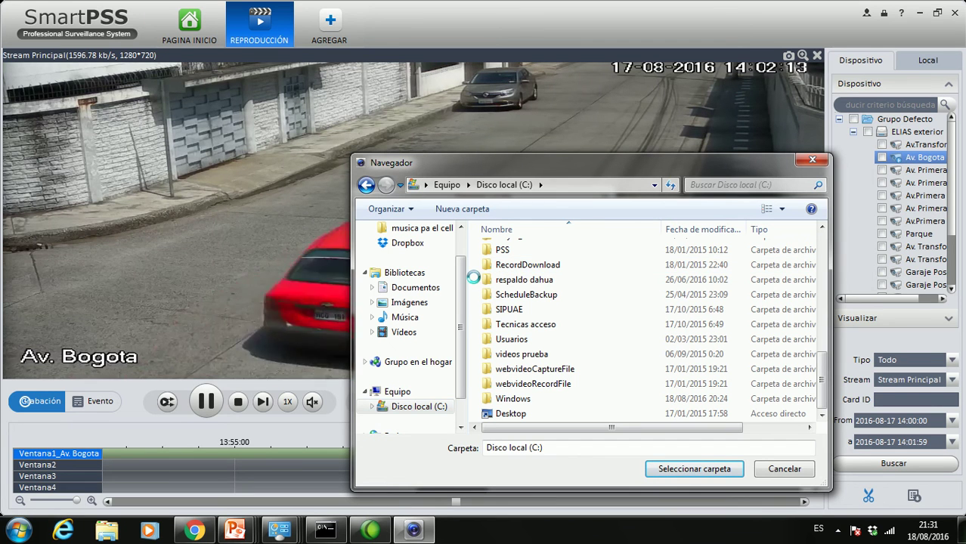
pyautogui.rightClick(474, 279)
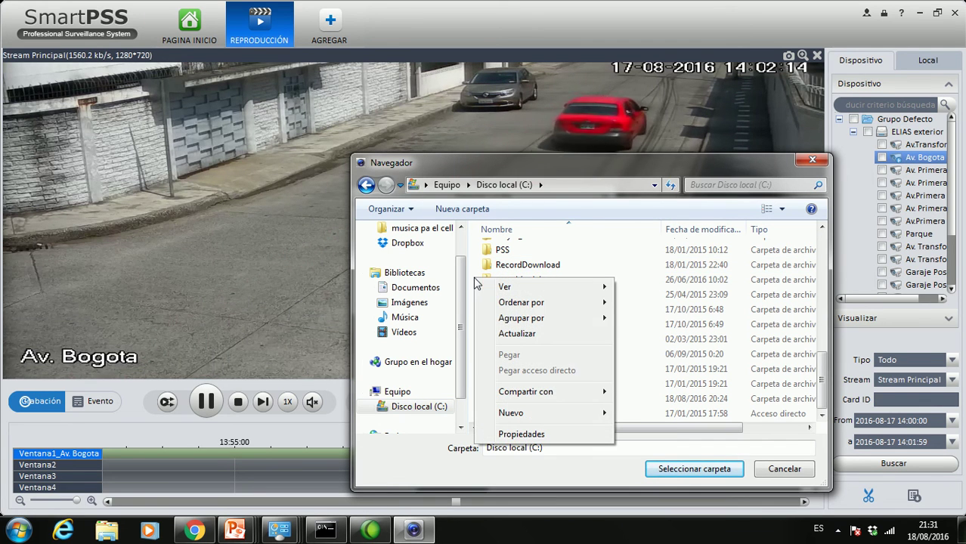
pyautogui.click(555, 421)
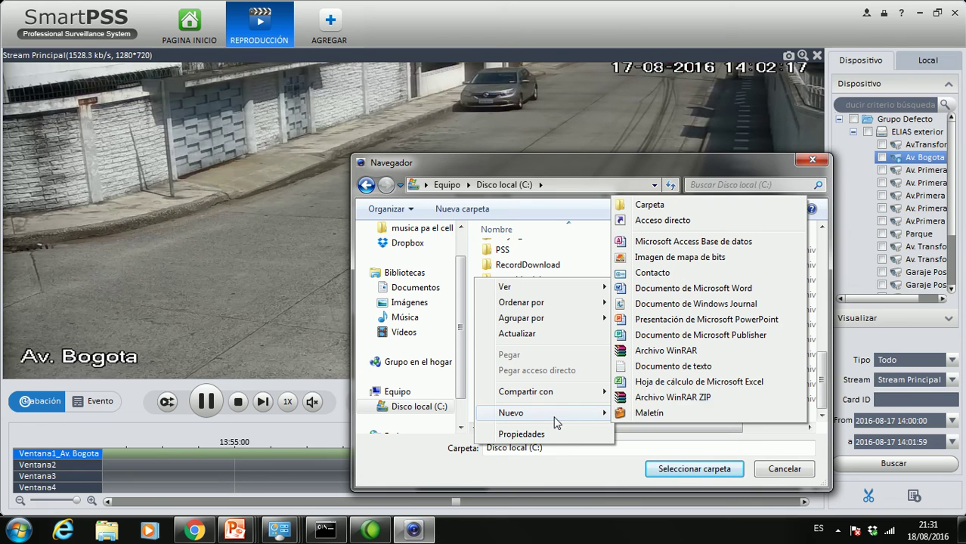
pyautogui.click(676, 205)
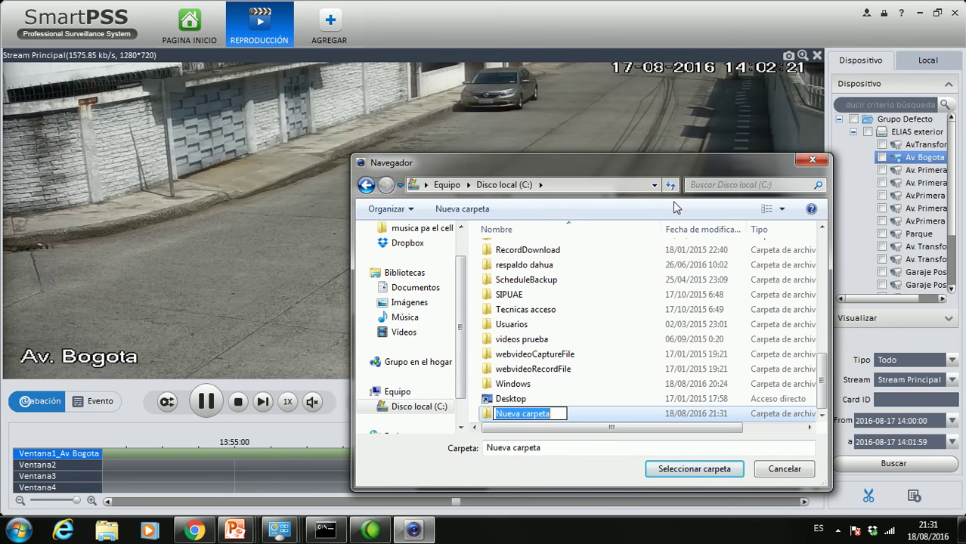
pyautogui.write('videos')
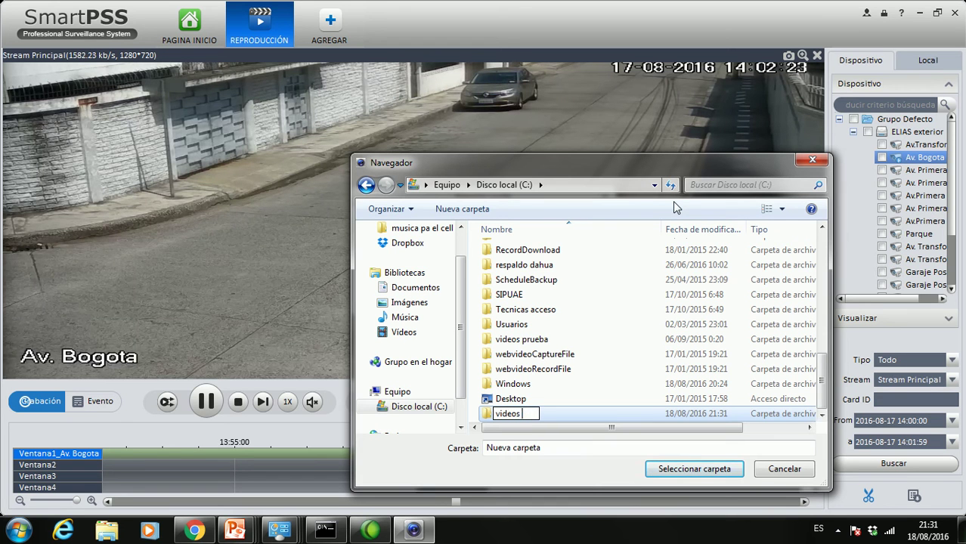
pyautogui.write(' s')
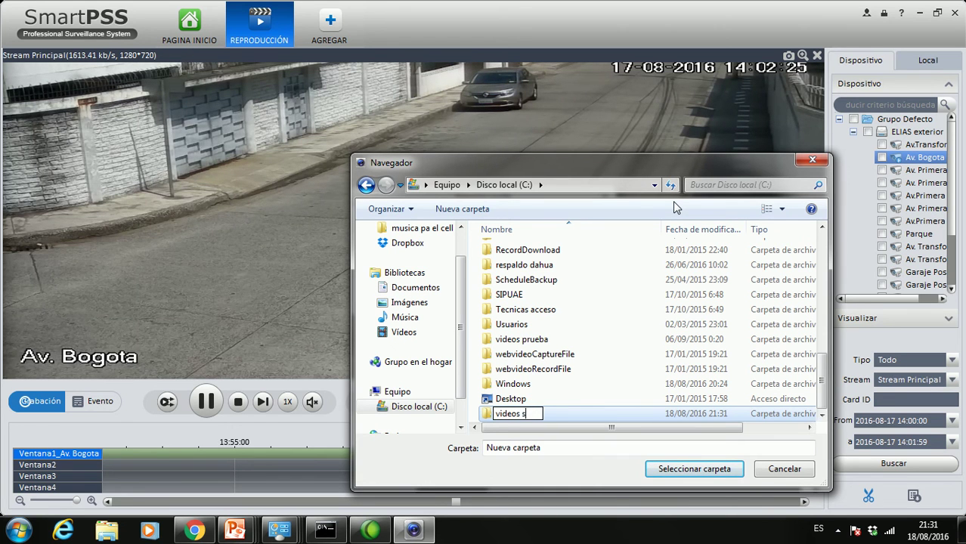
pyautogui.write('martpss')
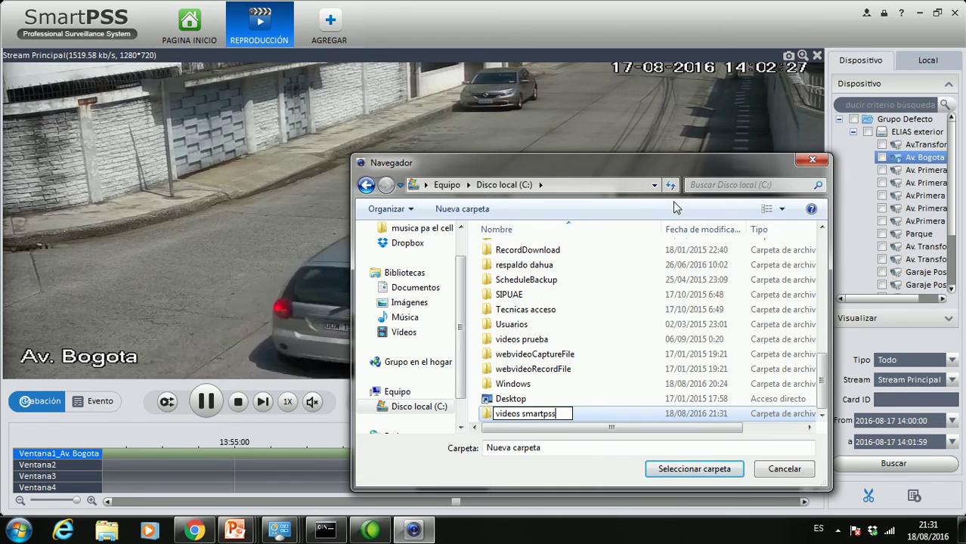
pyautogui.press('Return')
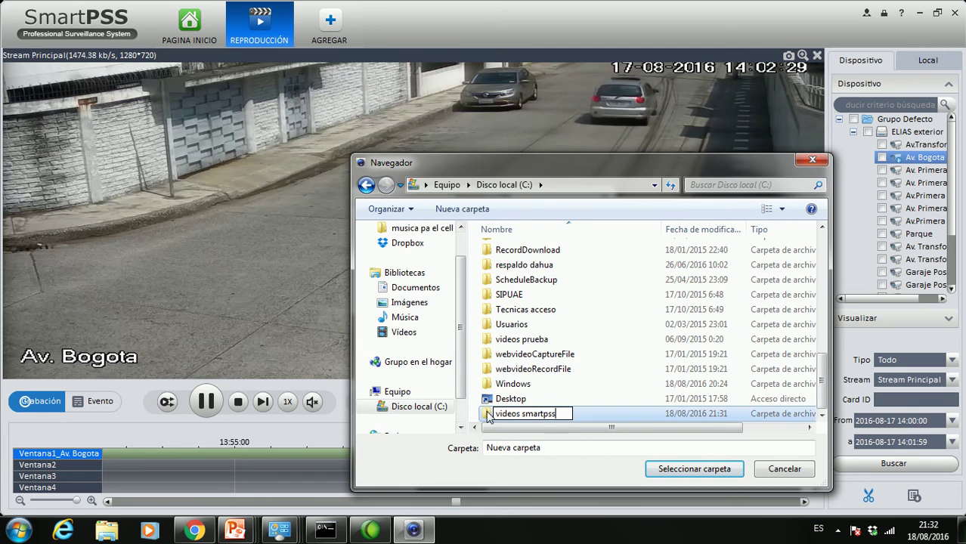
# Choose the "videos smartpss" folder as the destination and export the clip, agreeing to stop playback.
pyautogui.doubleClick(487, 415)
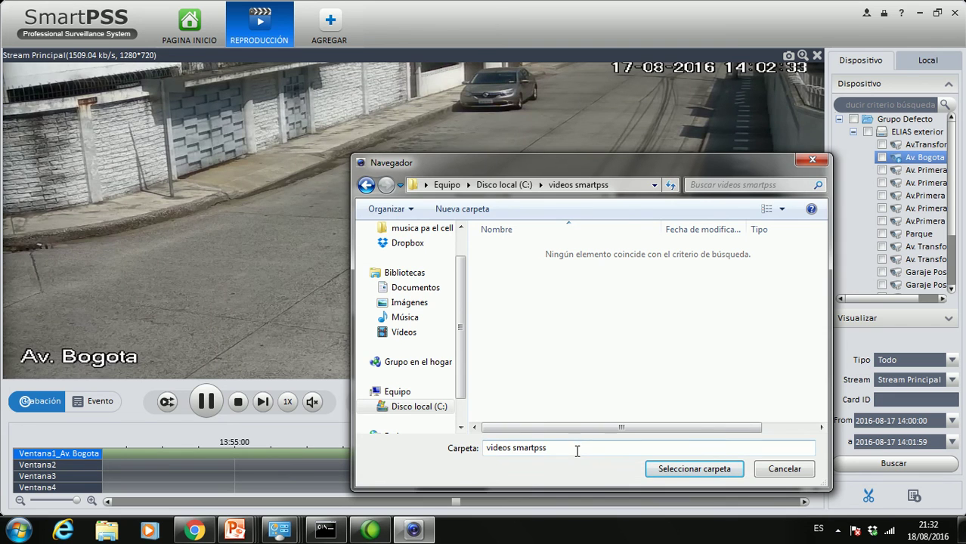
pyautogui.click(686, 469)
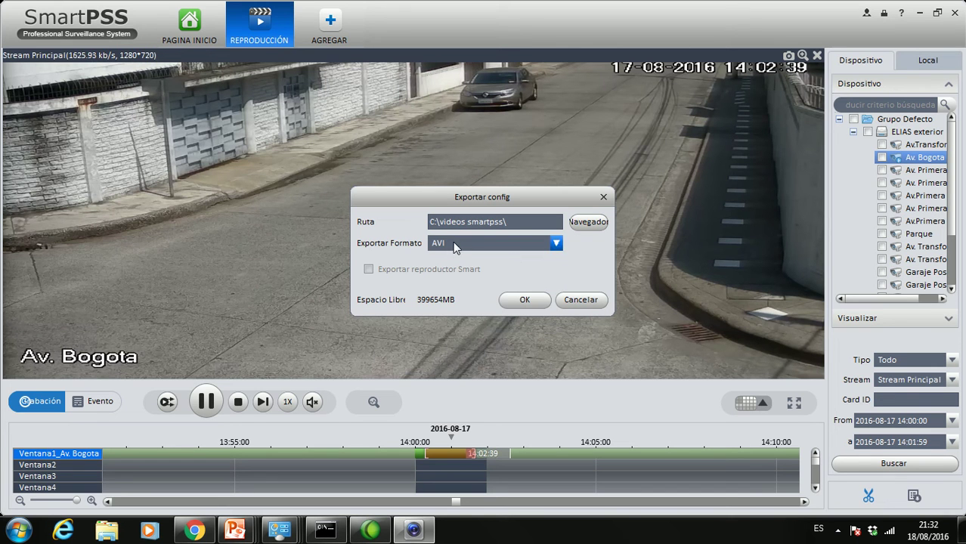
pyautogui.click(522, 300)
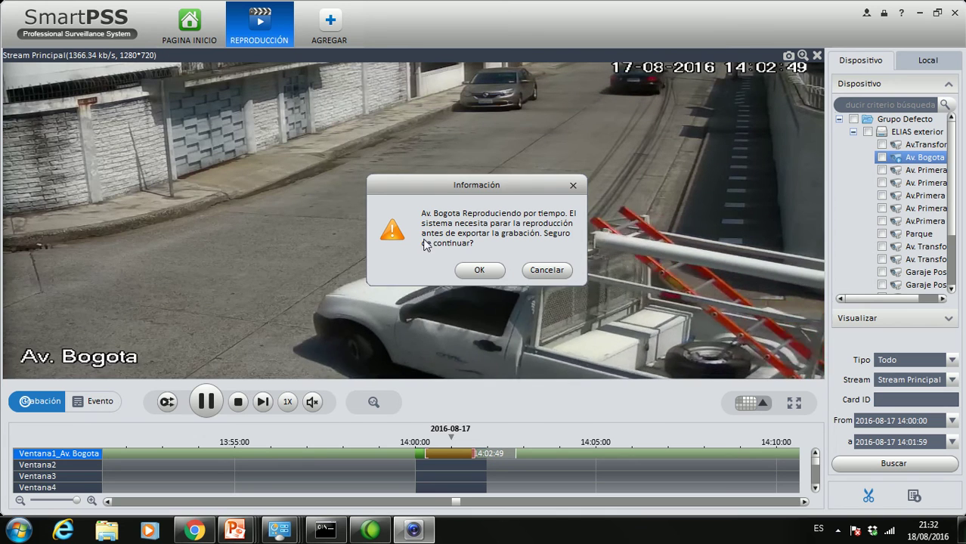
pyautogui.click(481, 270)
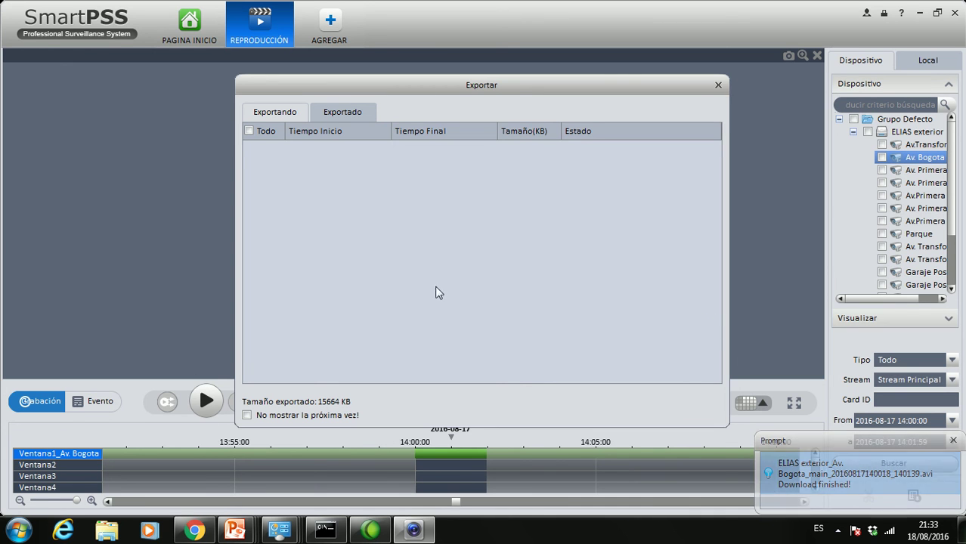
# Close the export window and open local disk C: in Windows Explorer.
pyautogui.click(719, 83)
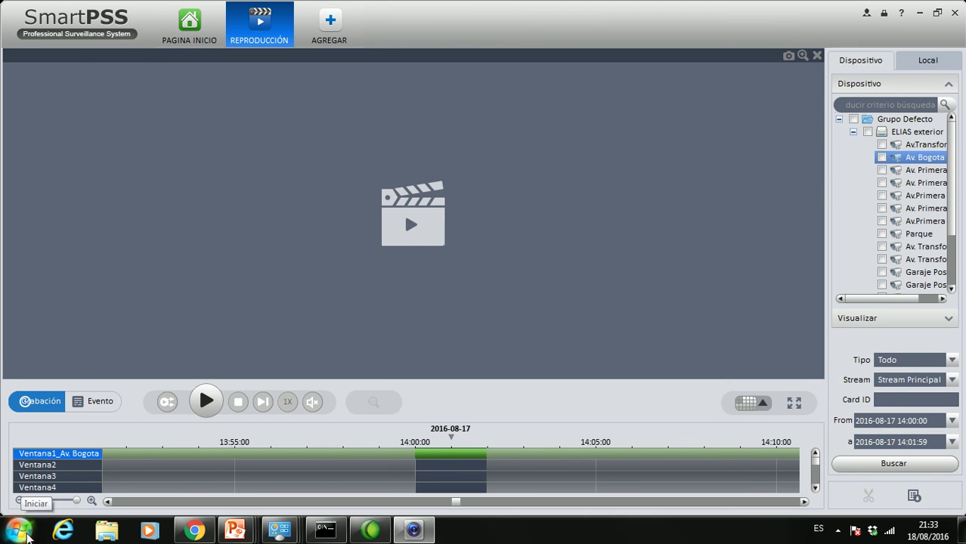
pyautogui.click(19, 529)
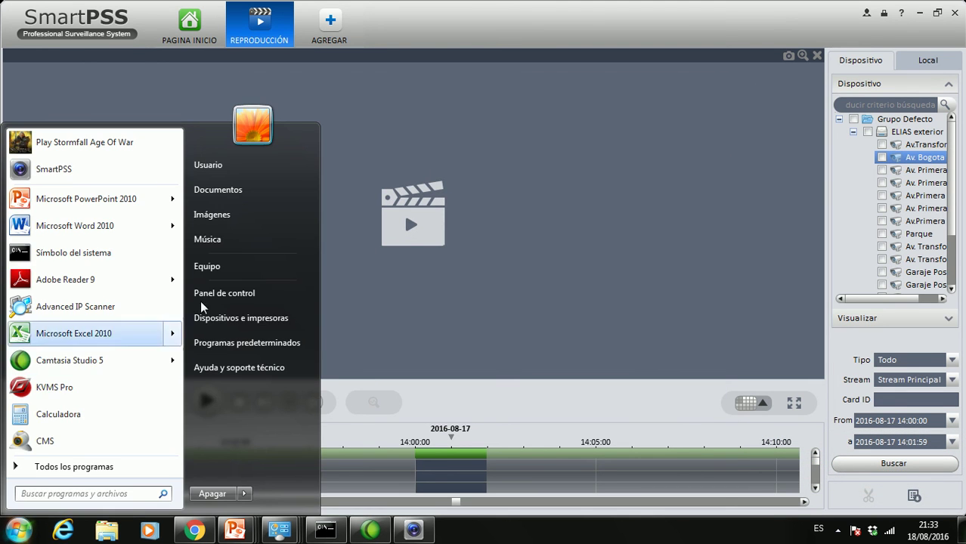
pyautogui.click(247, 267)
pyautogui.doubleClick(291, 103)
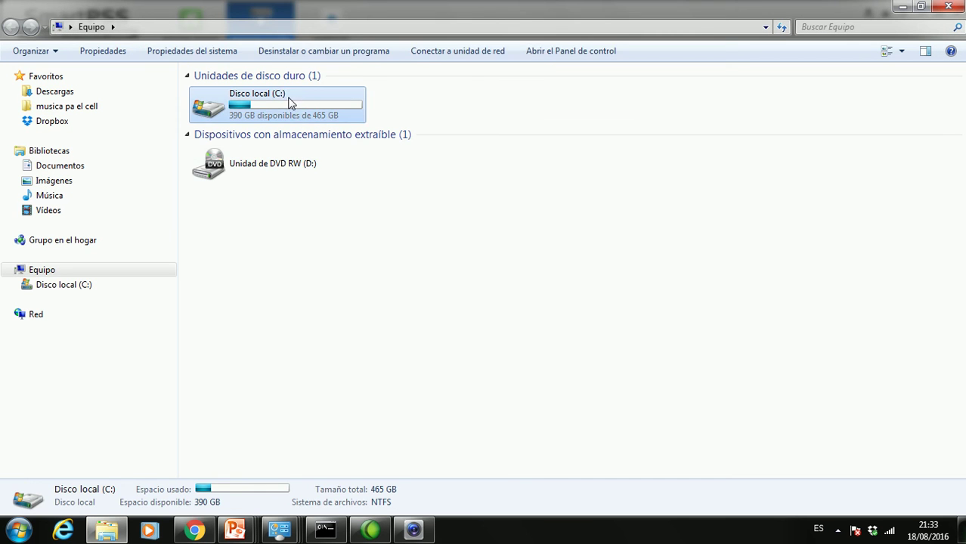
# Open the "videos smartpss" folder and play the exported AVI clip of the Av. Bogota camera.
pyautogui.click(226, 303)
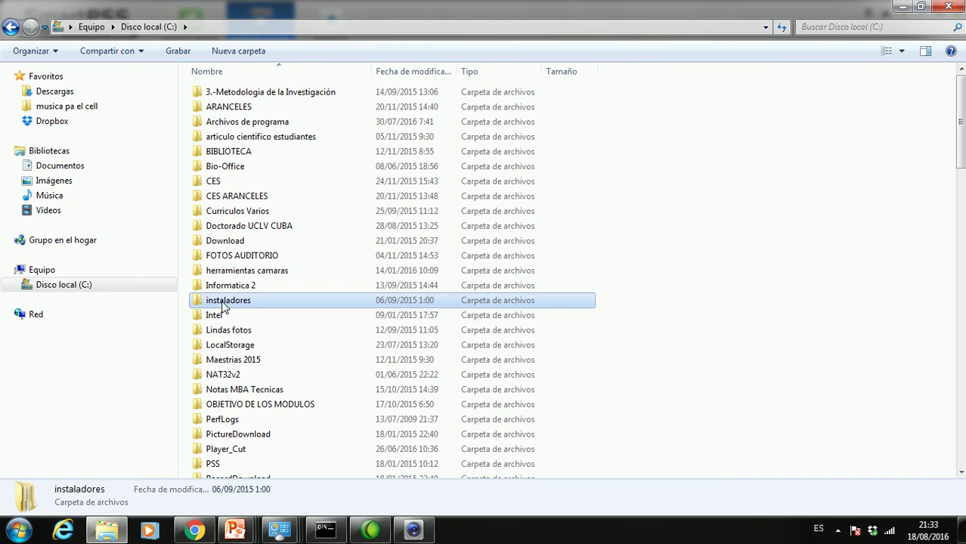
pyautogui.press('v')
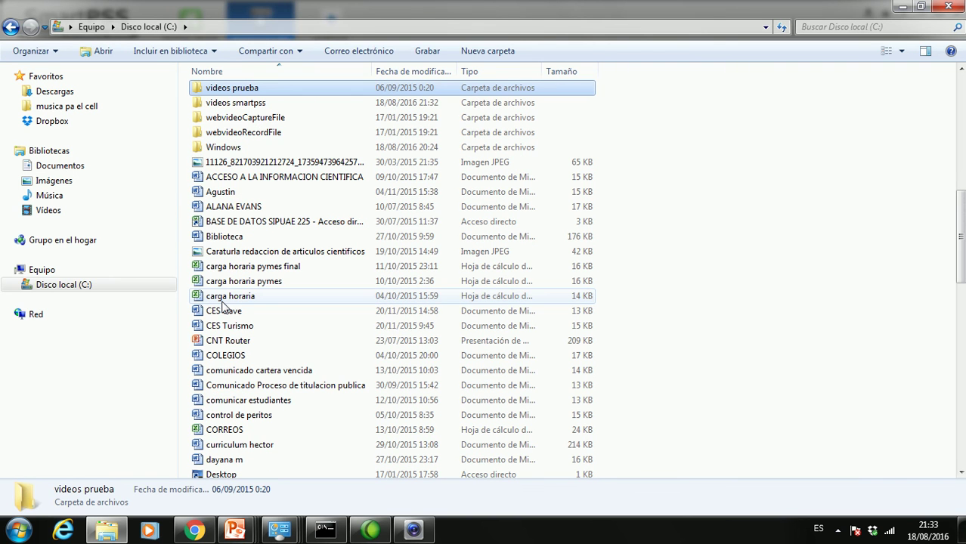
pyautogui.doubleClick(264, 103)
pyautogui.click(233, 130)
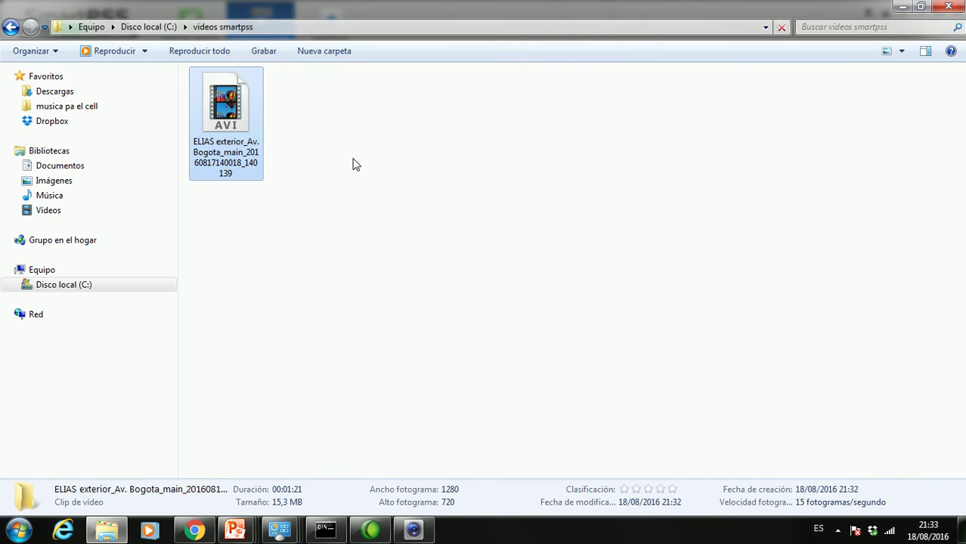
pyautogui.doubleClick(231, 131)
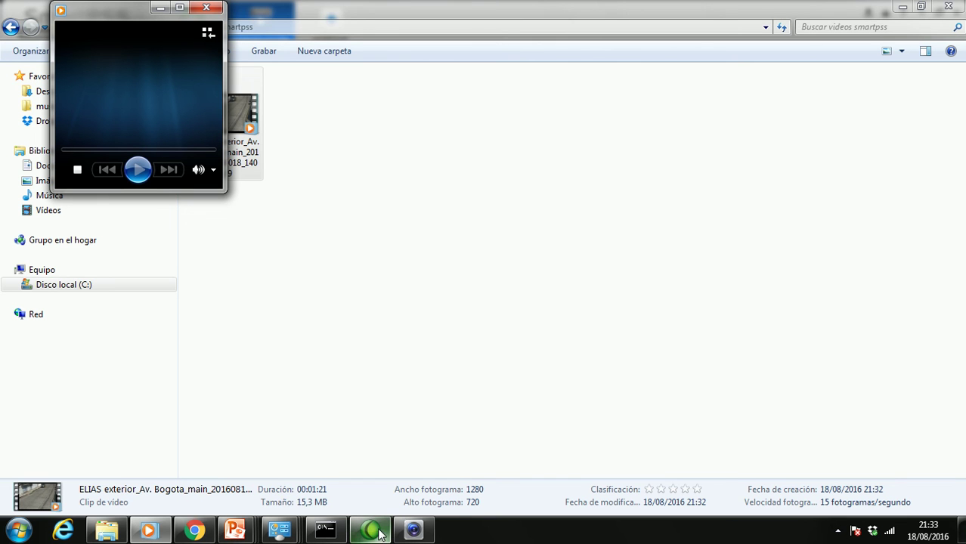
pyautogui.moveTo(377, 534)
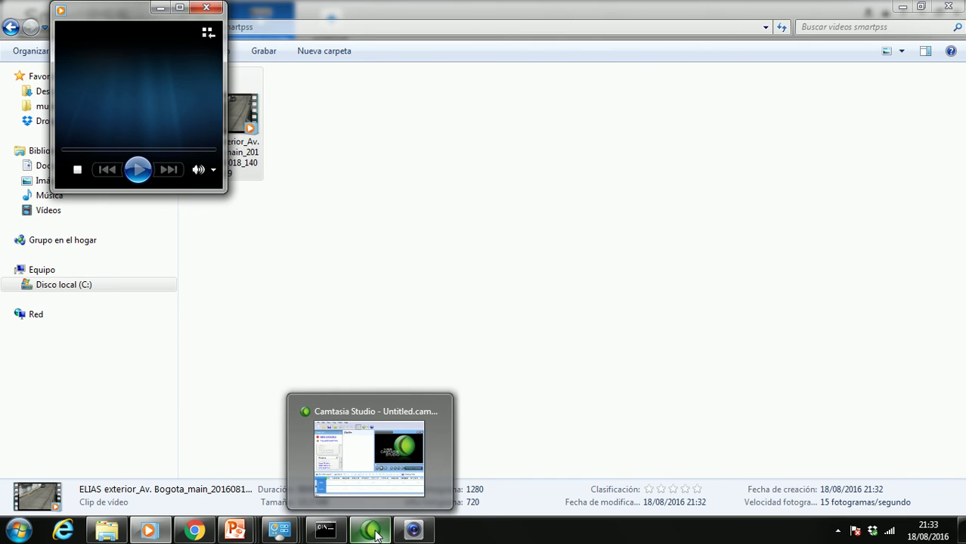
pyautogui.click(838, 532)
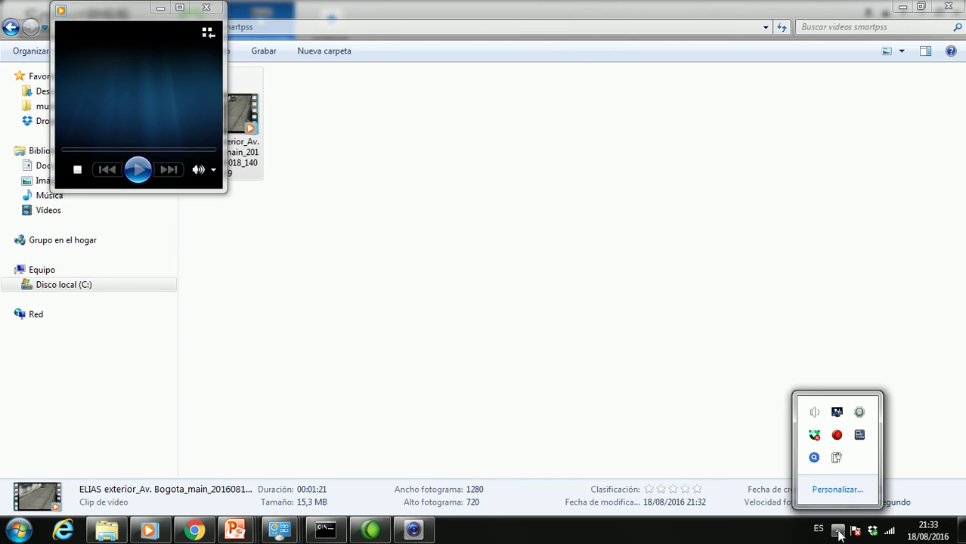
pyautogui.rightClick(837, 436)
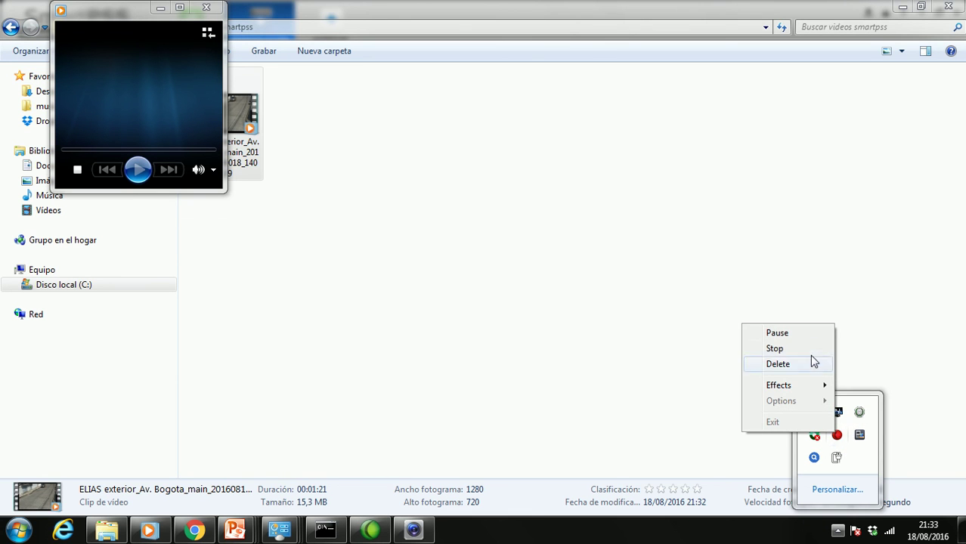